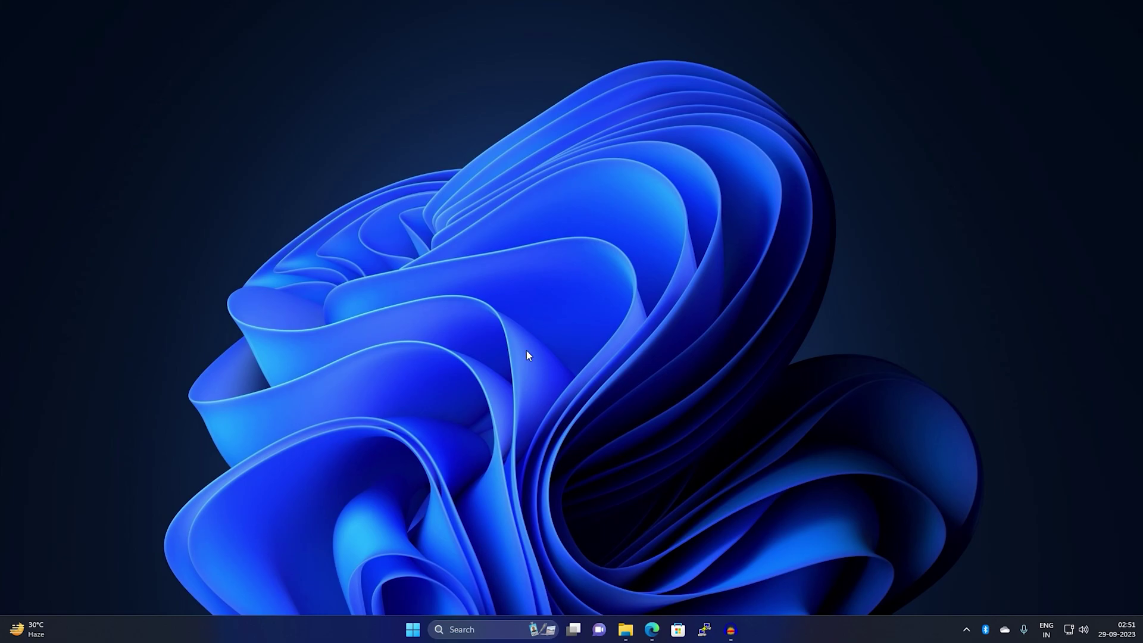
Step: Search for cmd, run Command Prompt as administrator, and center its window
{"action": "left_click", "coordinate": [413, 630]}
{"action": "type", "text": "cmd"}
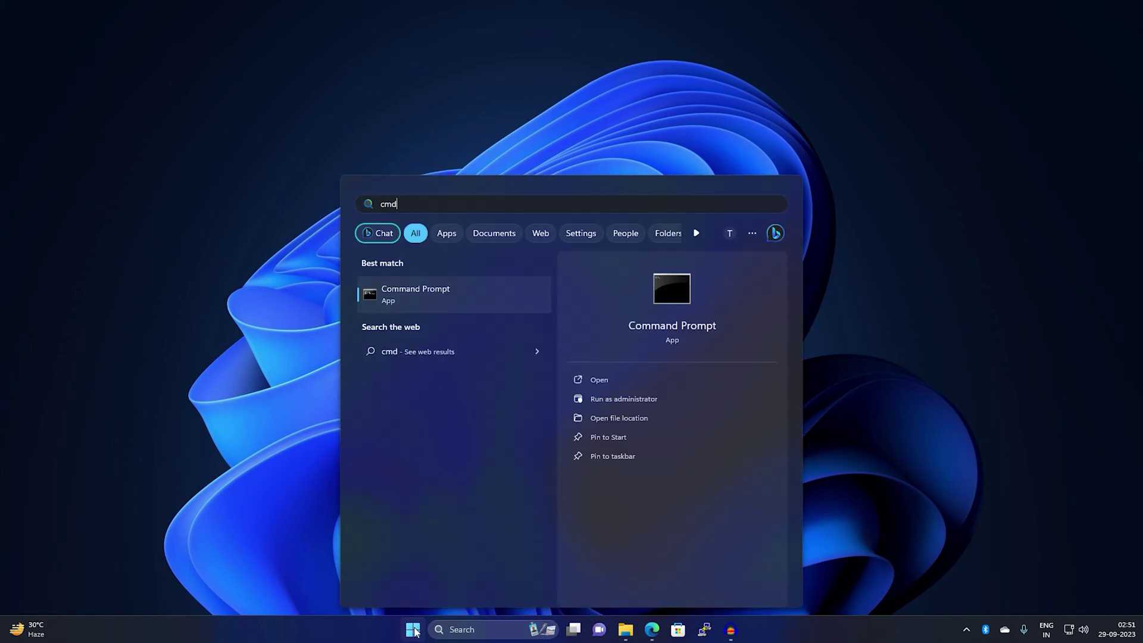
{"action": "right_click", "coordinate": [428, 297]}
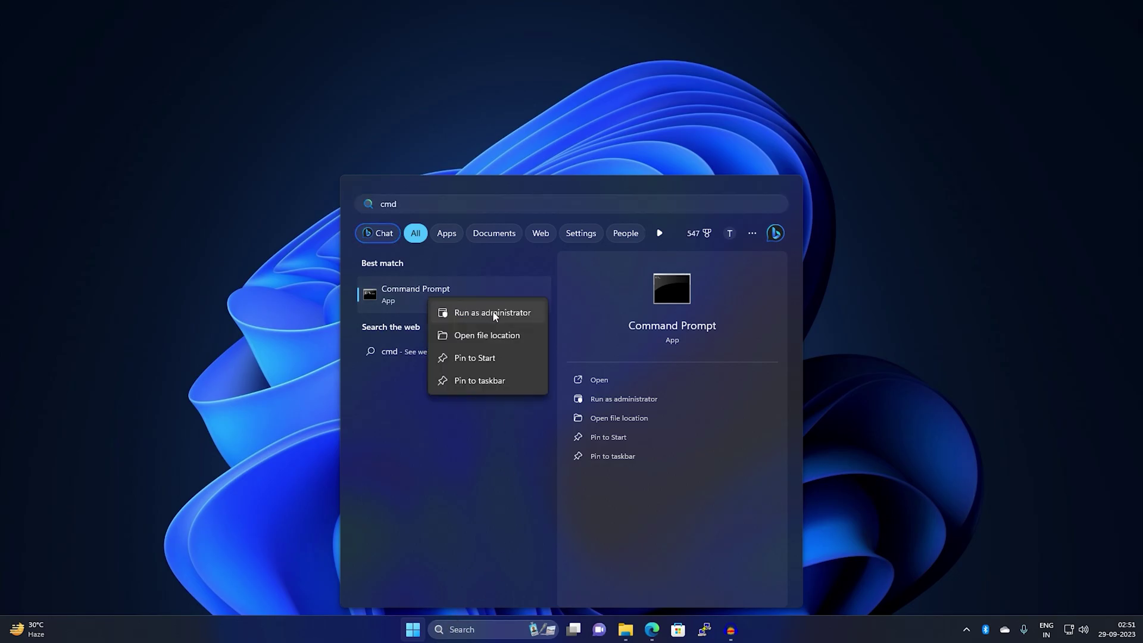
{"action": "left_click", "coordinate": [488, 314]}
{"action": "left_click_drag", "start_coordinate": [391, 30], "coordinate": [588, 112]}
{"action": "scroll", "coordinate": [572, 297], "scroll_direction": "up", "scroll_amount": 3, "text": "ctrl"}
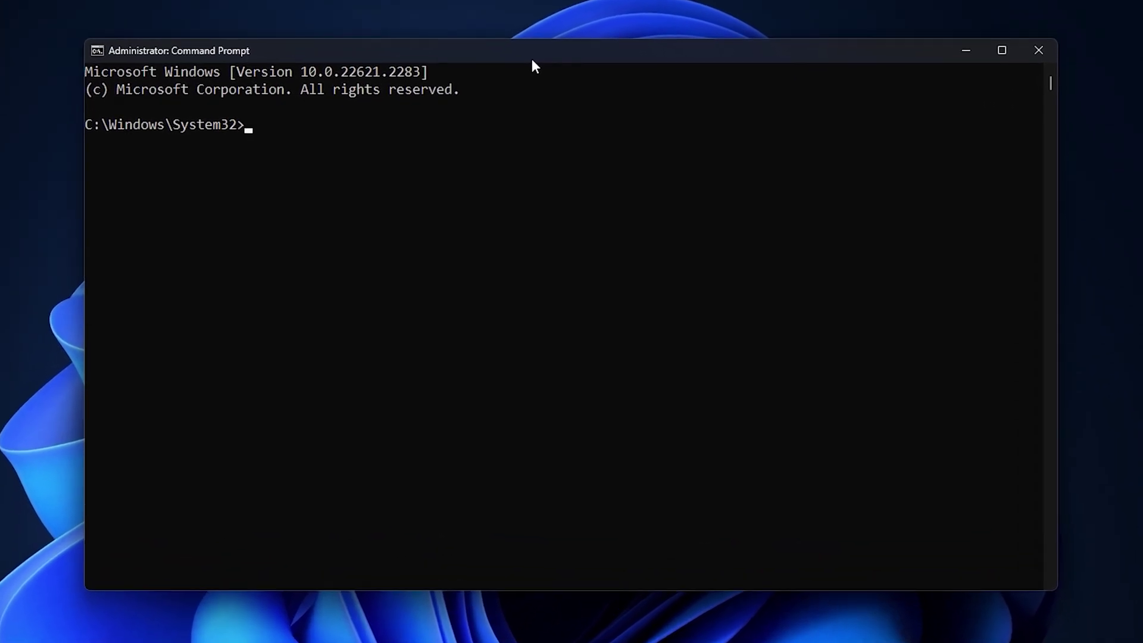
Step: Stop wuauserv, then stop cryptSvc, answering y to also stop its dependent services
{"action": "type", "text": "net "}
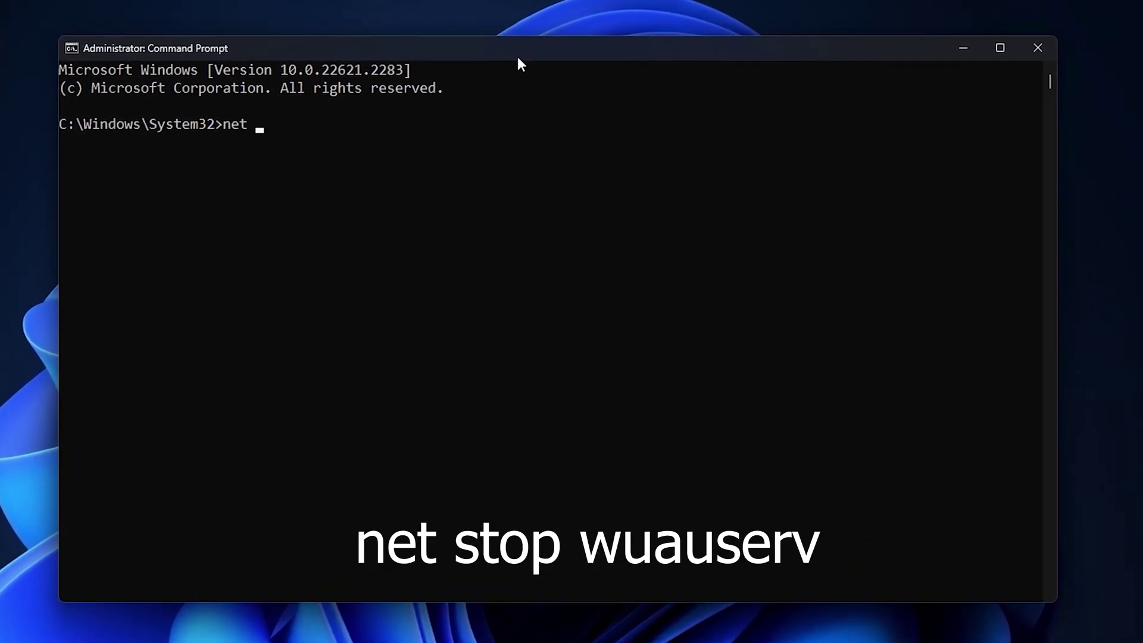
{"action": "type", "text": "stop wuauser"}
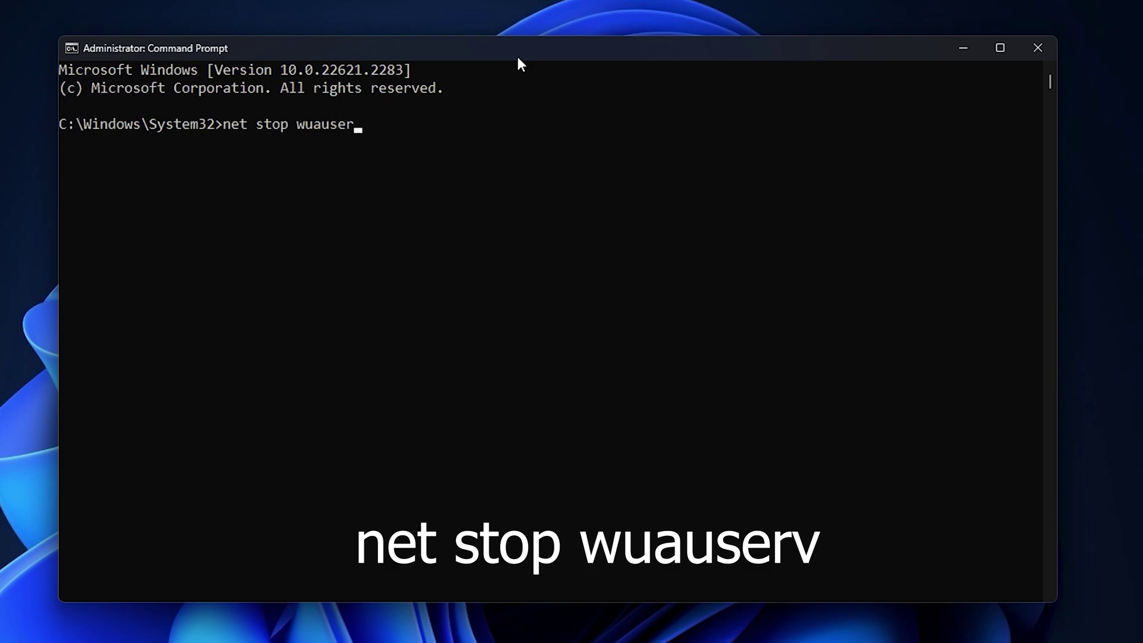
{"action": "type", "text": "v"}
{"action": "key", "text": "Return"}
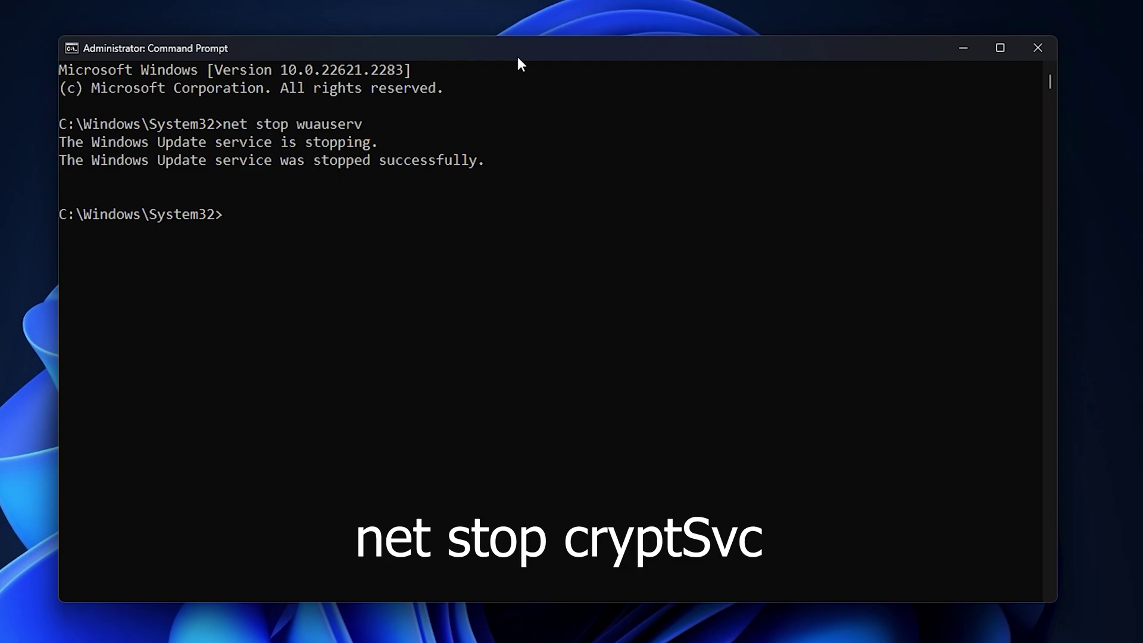
{"action": "type", "text": "net stop cryptS"}
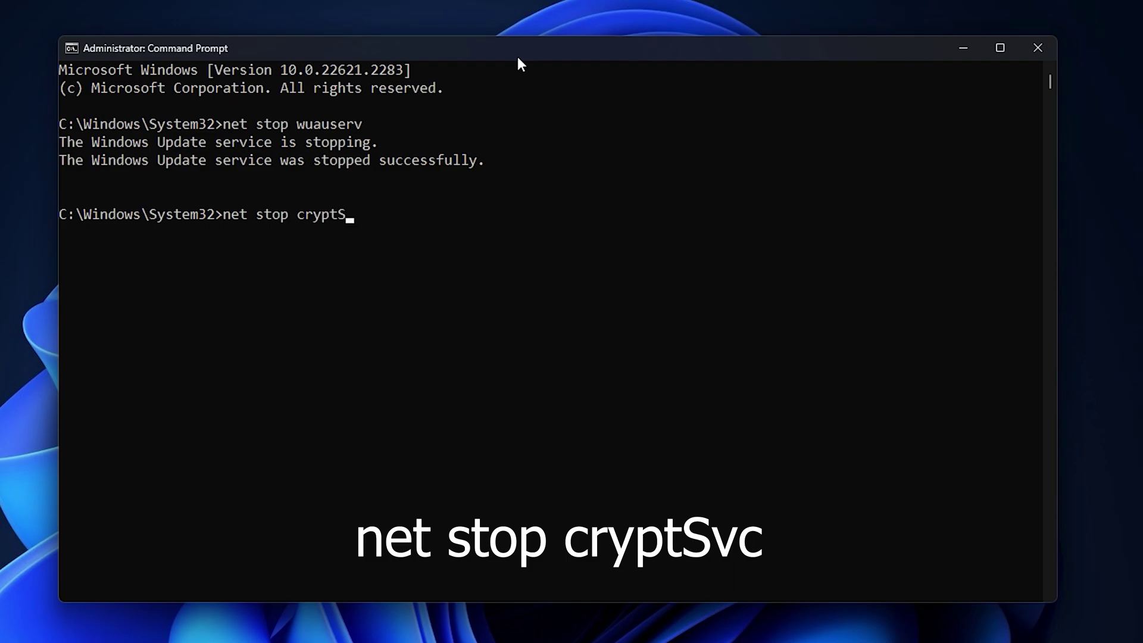
{"action": "type", "text": "vc"}
{"action": "key", "text": "Return"}
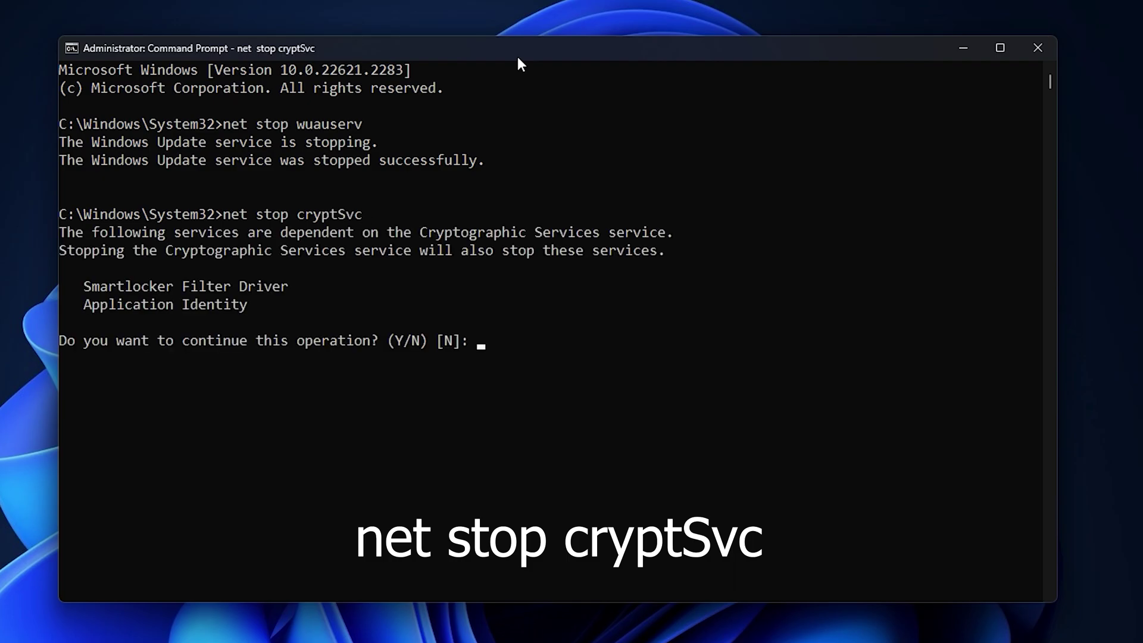
{"action": "type", "text": "y"}
{"action": "key", "text": "Return"}
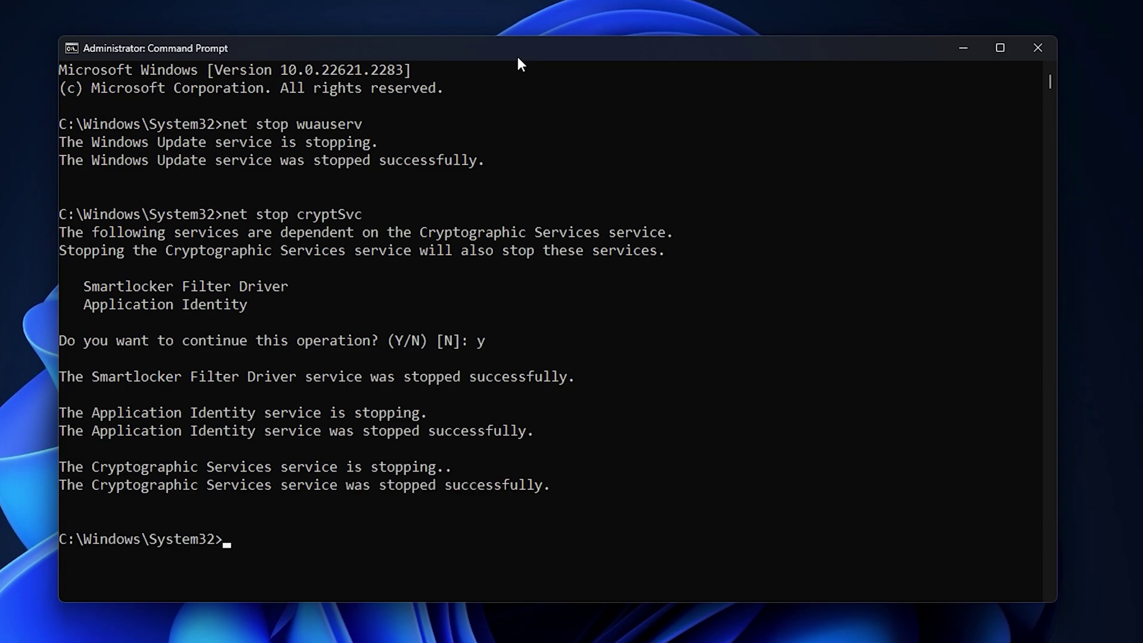
{"action": "key", "text": "Up"}
Step: Stop BITS, then run net stop msiserver, which reports Windows Installer is not started
{"action": "key", "text": "BackSpace"}
{"action": "key", "text": "BackSpace"}
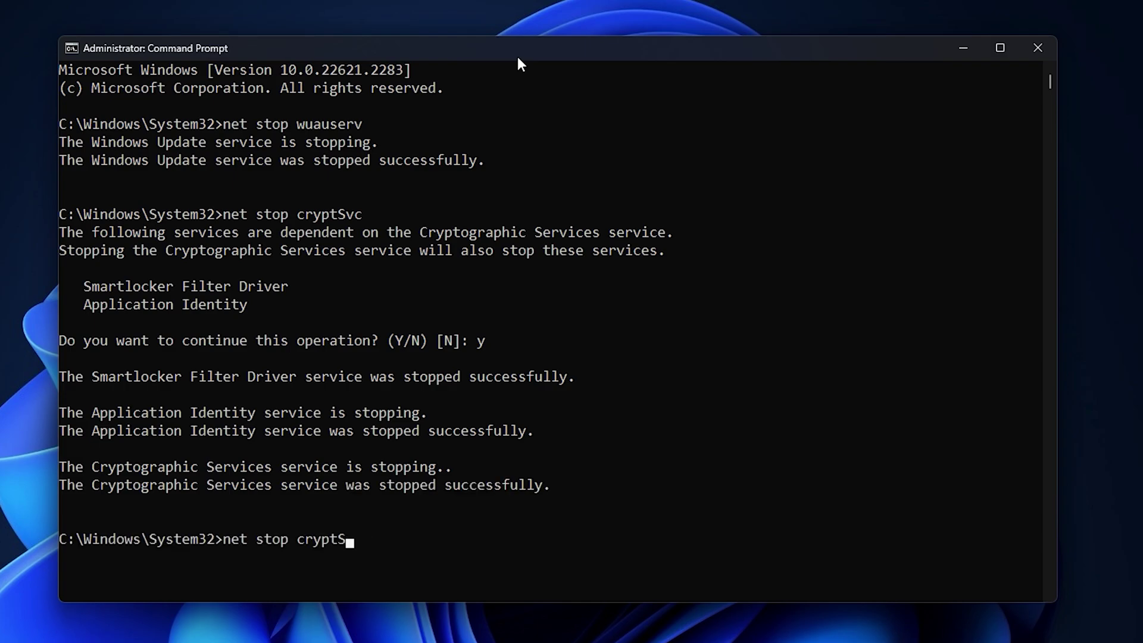
{"action": "key", "text": "BackSpace"}
{"action": "key", "text": "BackSpace"}
{"action": "key", "text": "BackSpace"}
{"action": "key", "text": "BackSpace"}
{"action": "key", "text": "BackSpace"}
{"action": "key", "text": "BackSpace"}
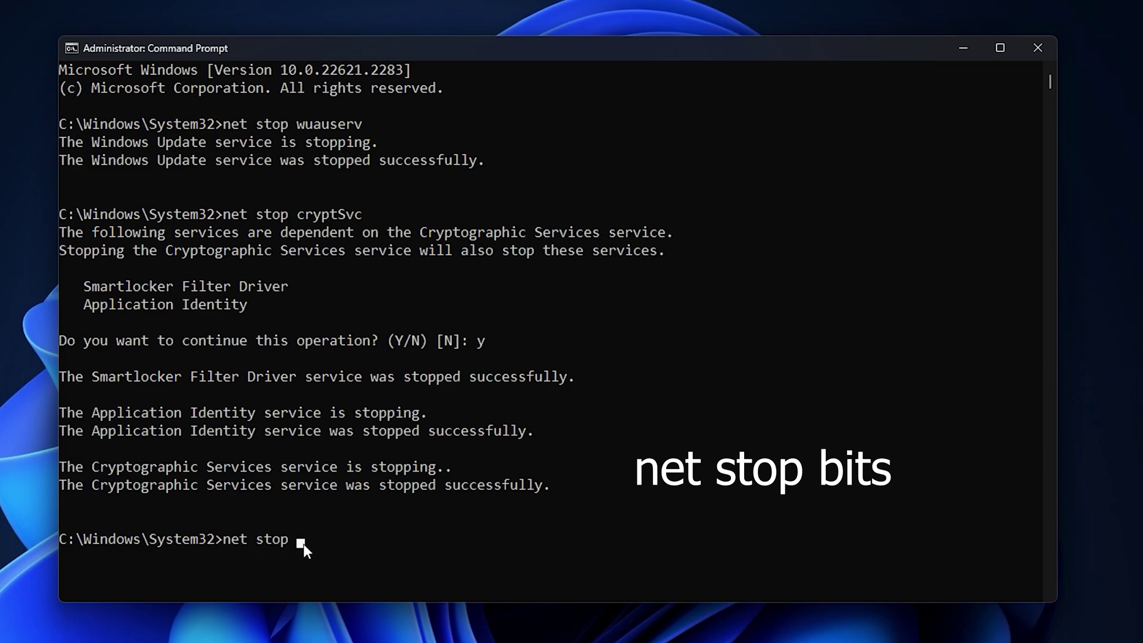
{"action": "key", "text": "Return"}
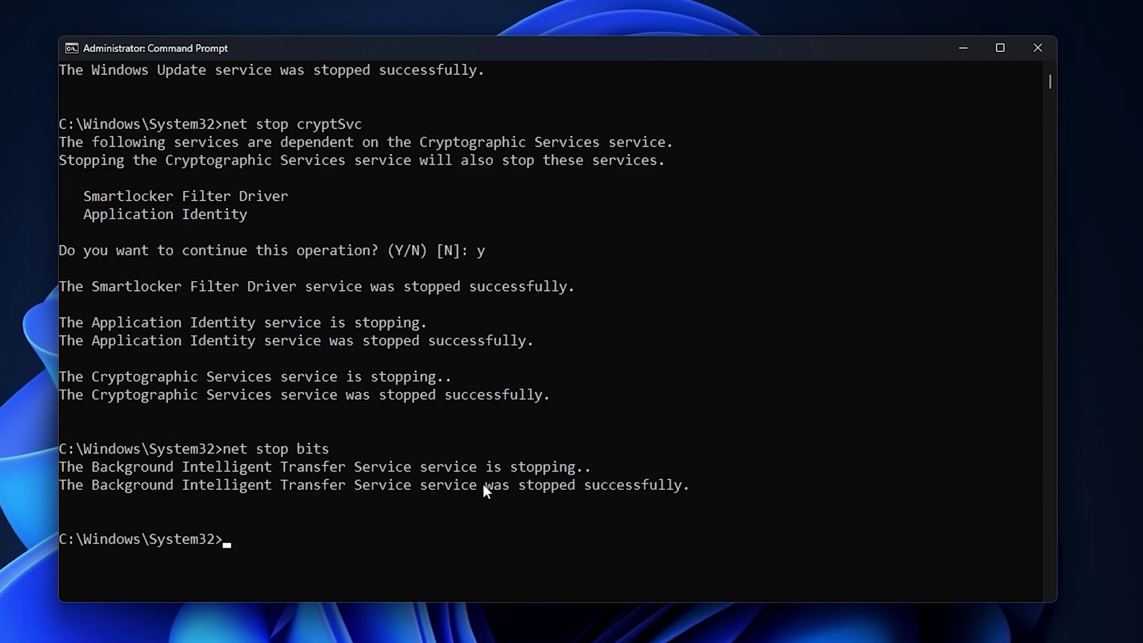
{"action": "type", "text": "net stop "}
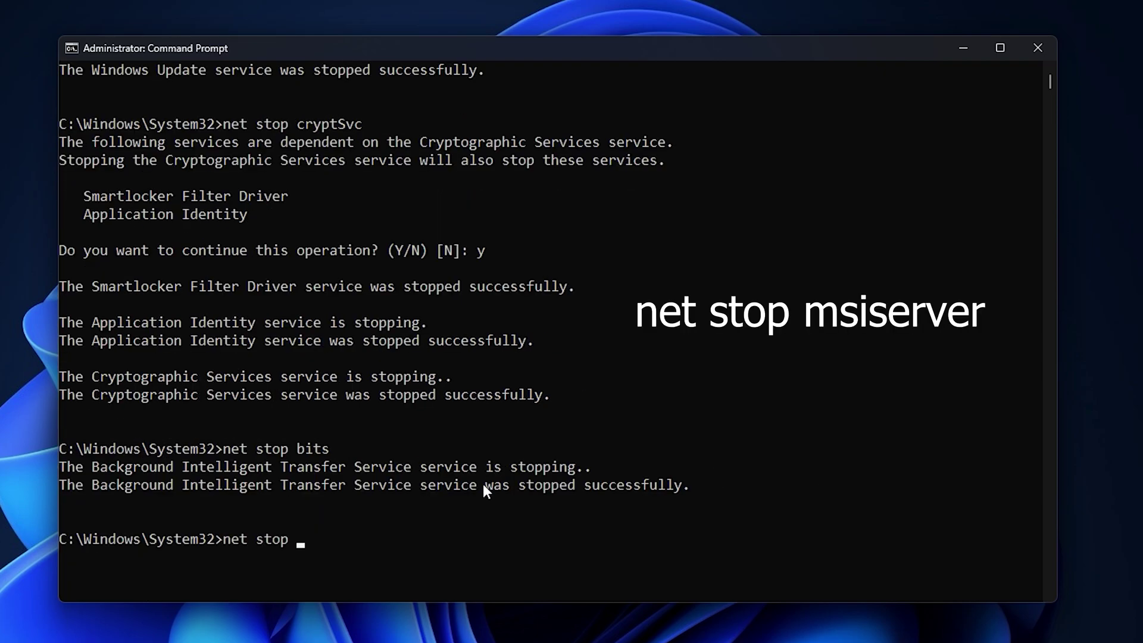
{"action": "type", "text": "msiserver"}
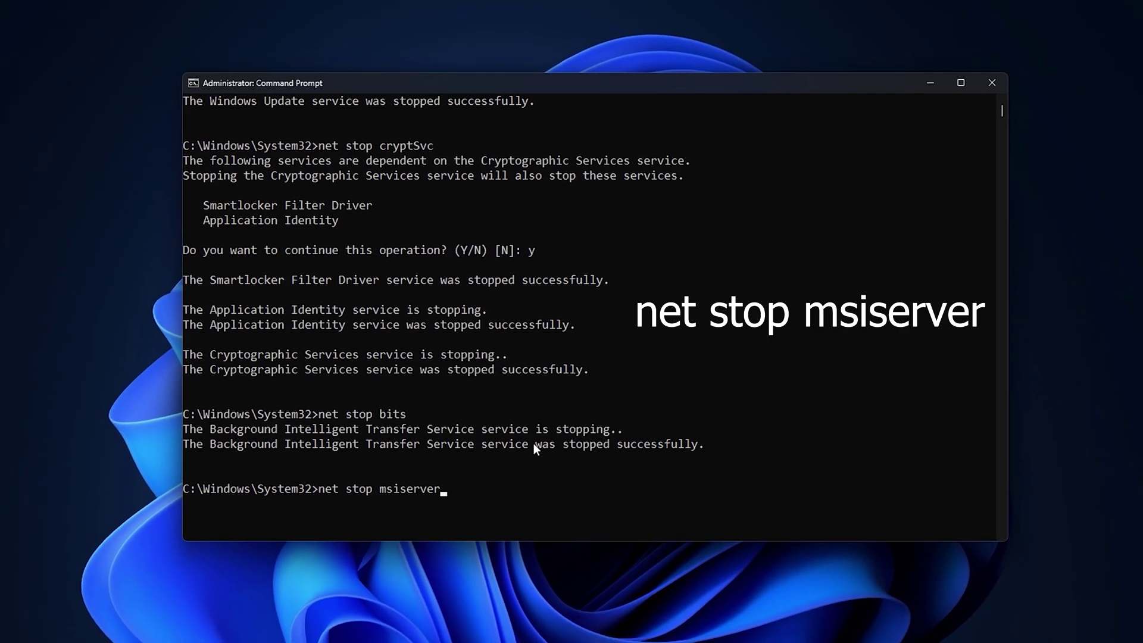
{"action": "key", "text": "Return"}
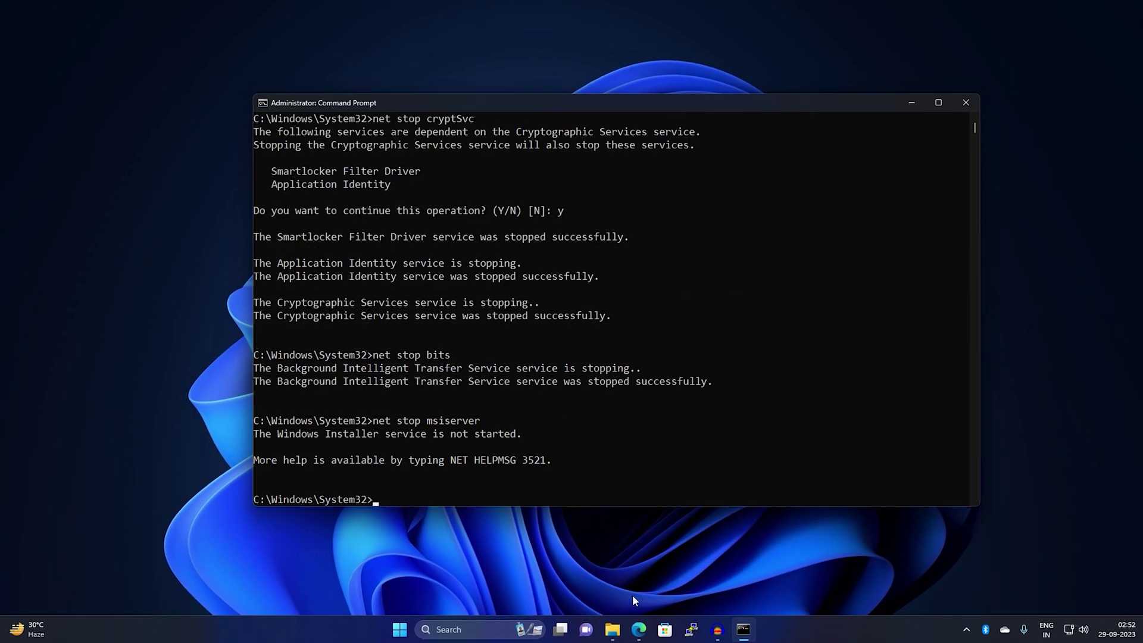
Step: Open the C:\Windows\SoftwareDistribution folder in File Explorer
{"action": "left_click", "coordinate": [613, 629]}
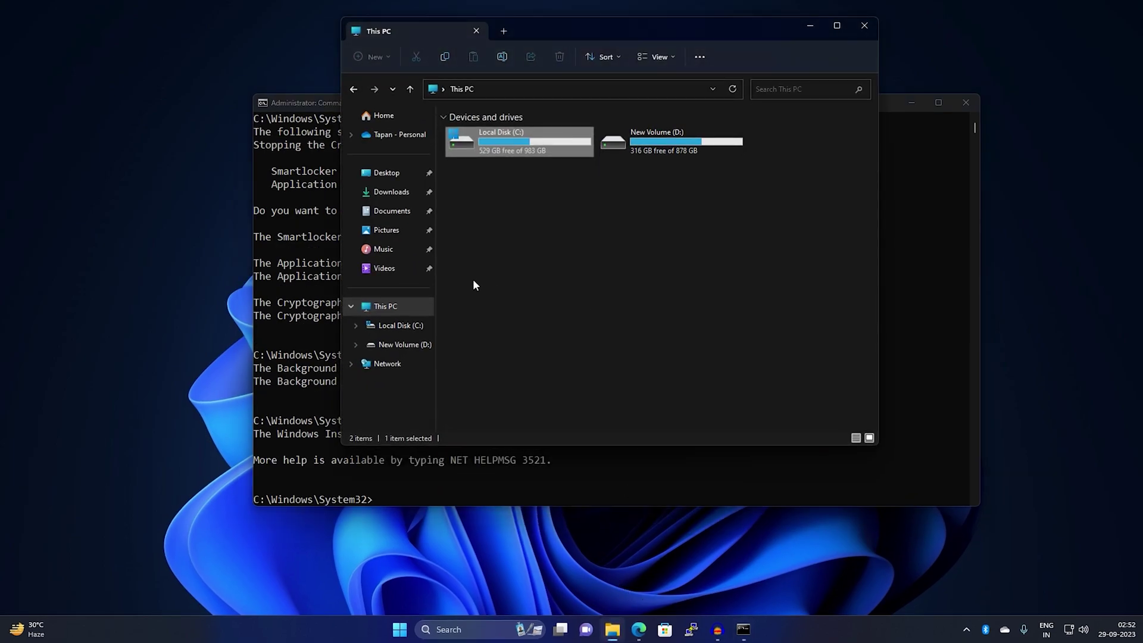
{"action": "double_click", "coordinate": [518, 156]}
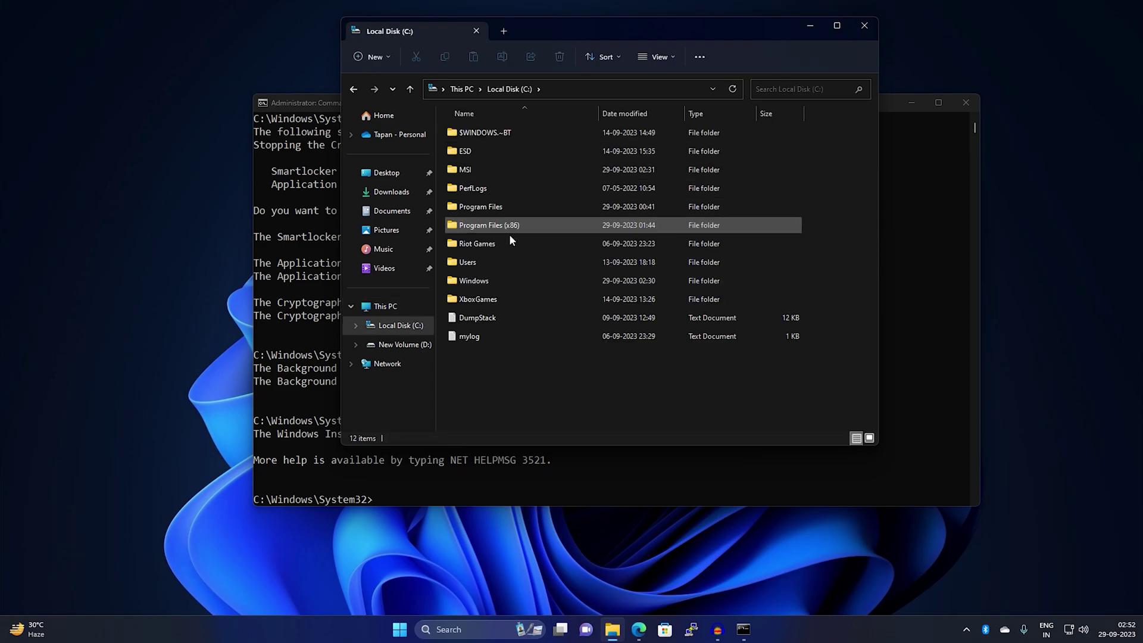
{"action": "double_click", "coordinate": [483, 284]}
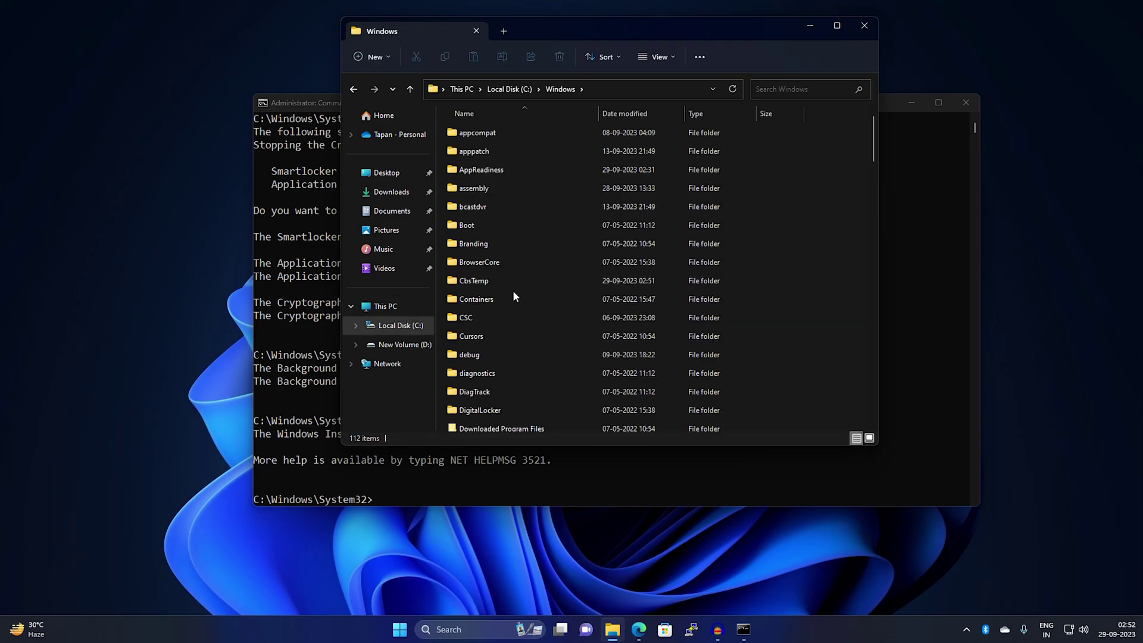
{"action": "key", "text": "s"}
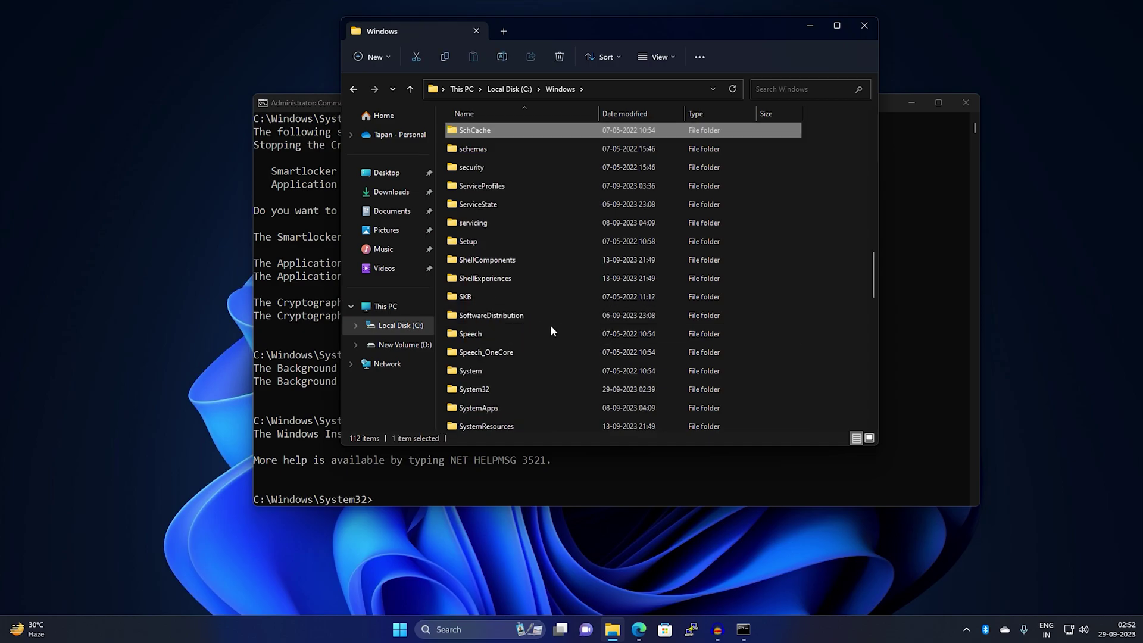
{"action": "left_click", "coordinate": [504, 316]}
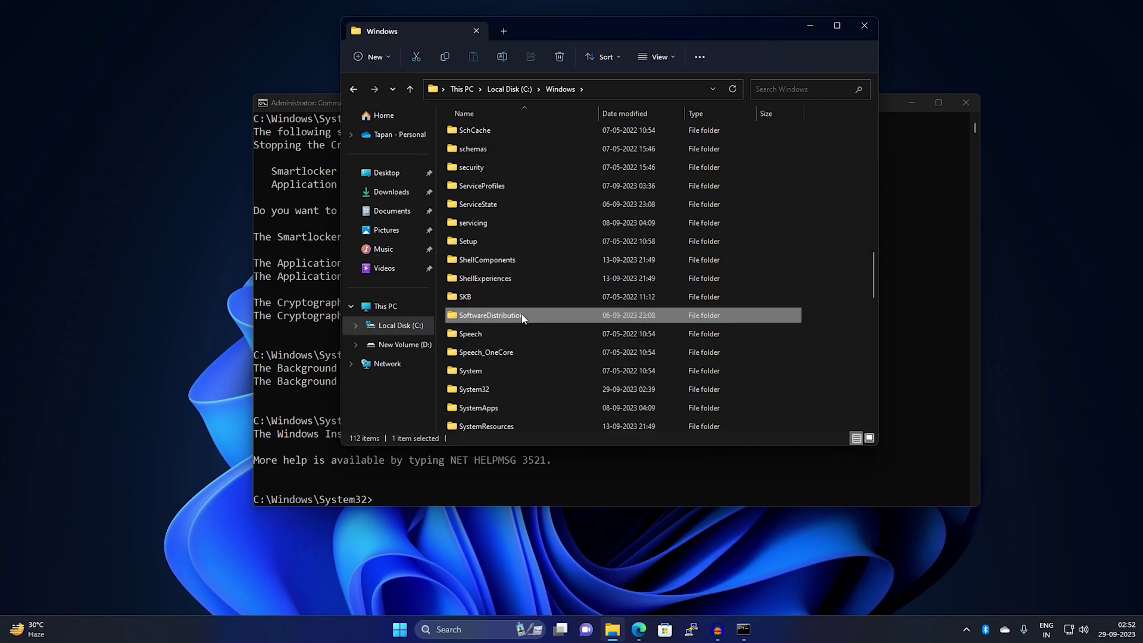
{"action": "left_click", "coordinate": [521, 314]}
{"action": "left_click", "coordinate": [529, 316]}
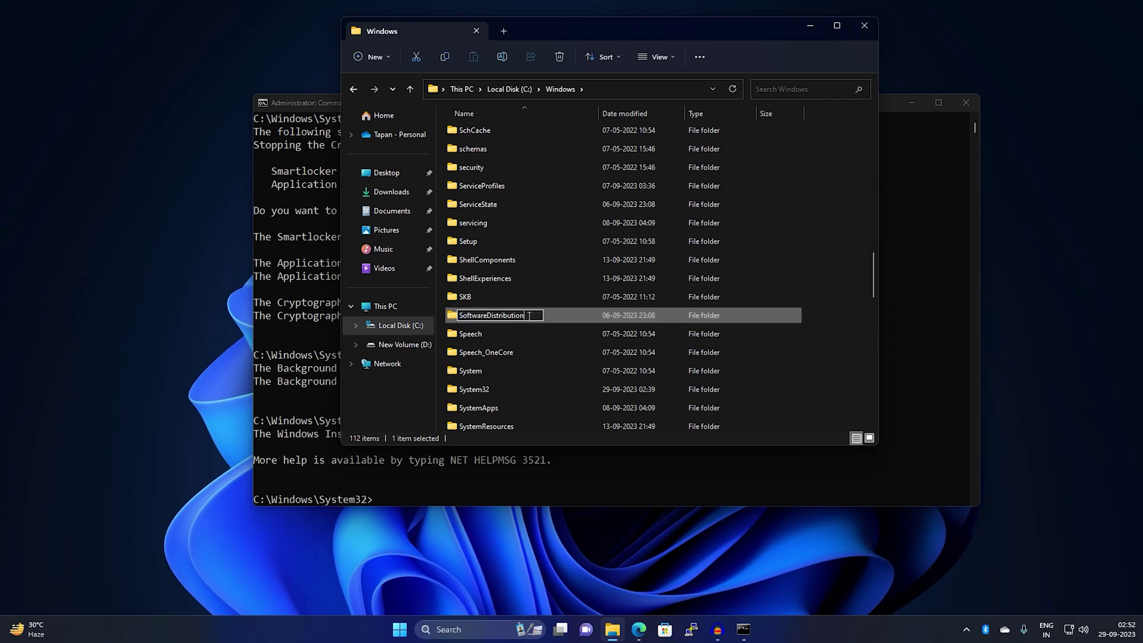
{"action": "left_click", "coordinate": [557, 319]}
{"action": "double_click", "coordinate": [570, 318]}
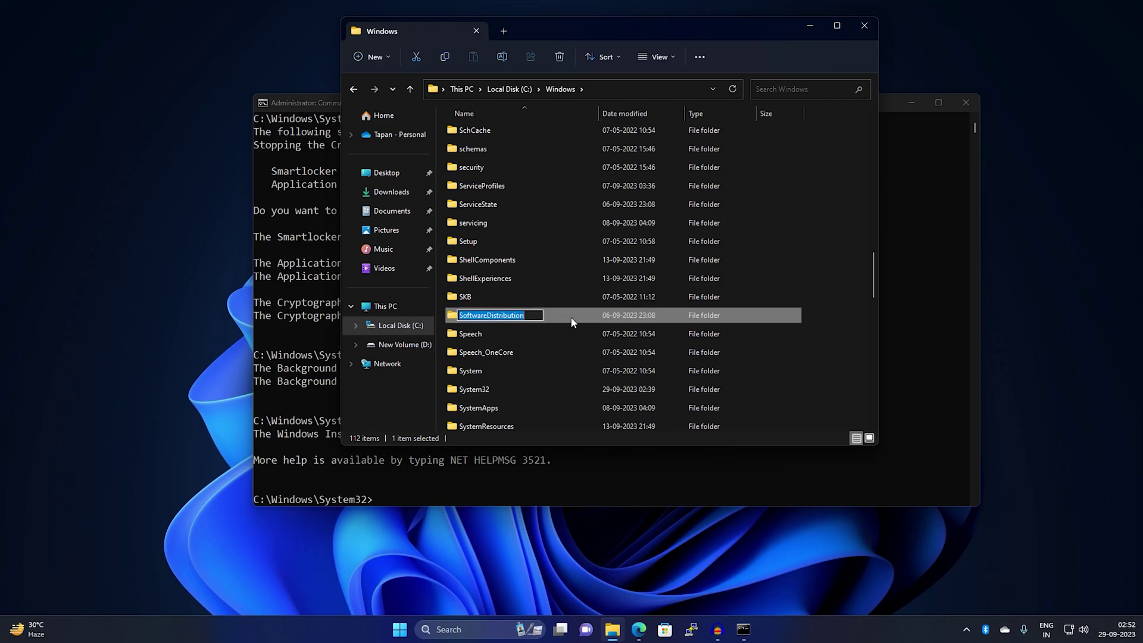
Step: Delete all five items, granting permission and cancelling on the file still in use
{"action": "left_click_drag", "start_coordinate": [551, 292], "coordinate": [471, 107]}
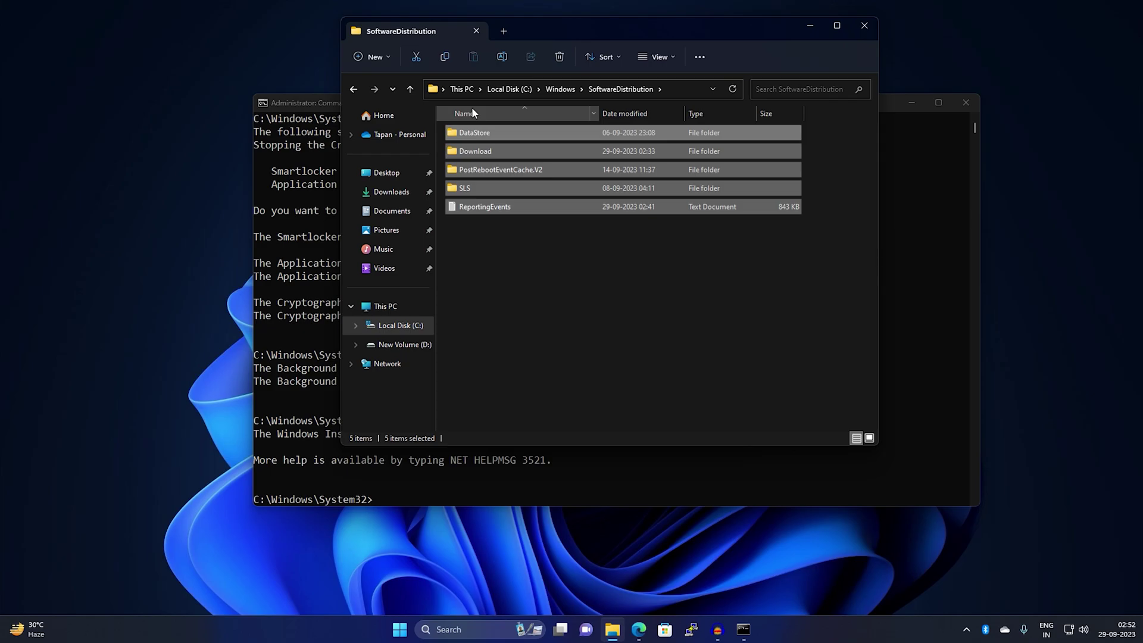
{"action": "key", "text": "Delete"}
{"action": "key", "text": "Return"}
{"action": "left_click", "coordinate": [262, 255]}
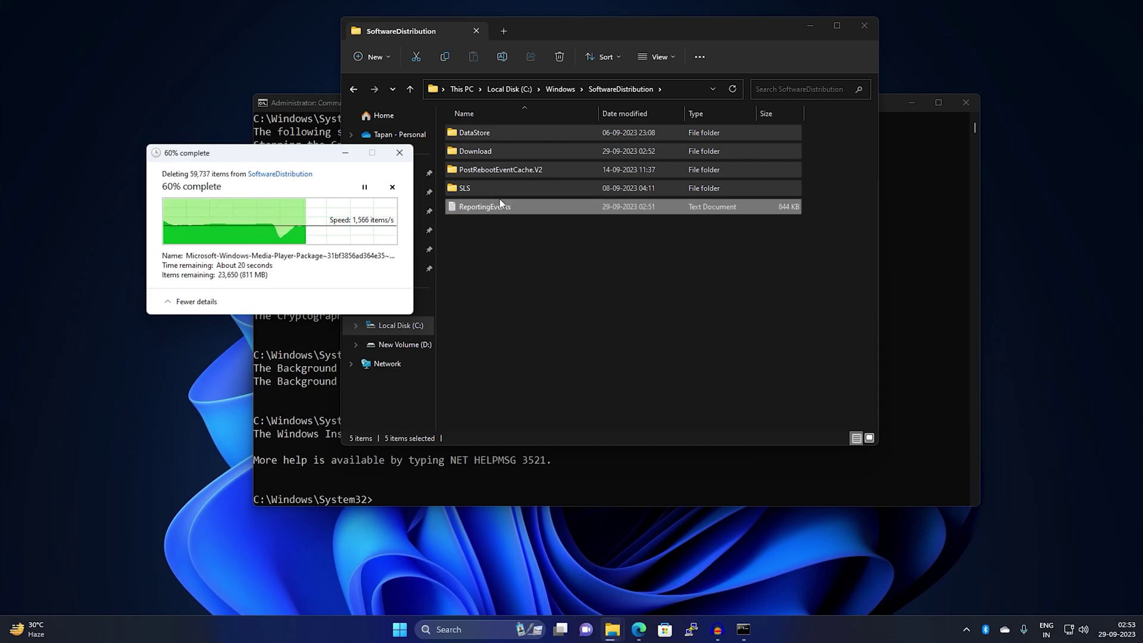
{"action": "left_click", "coordinate": [367, 271]}
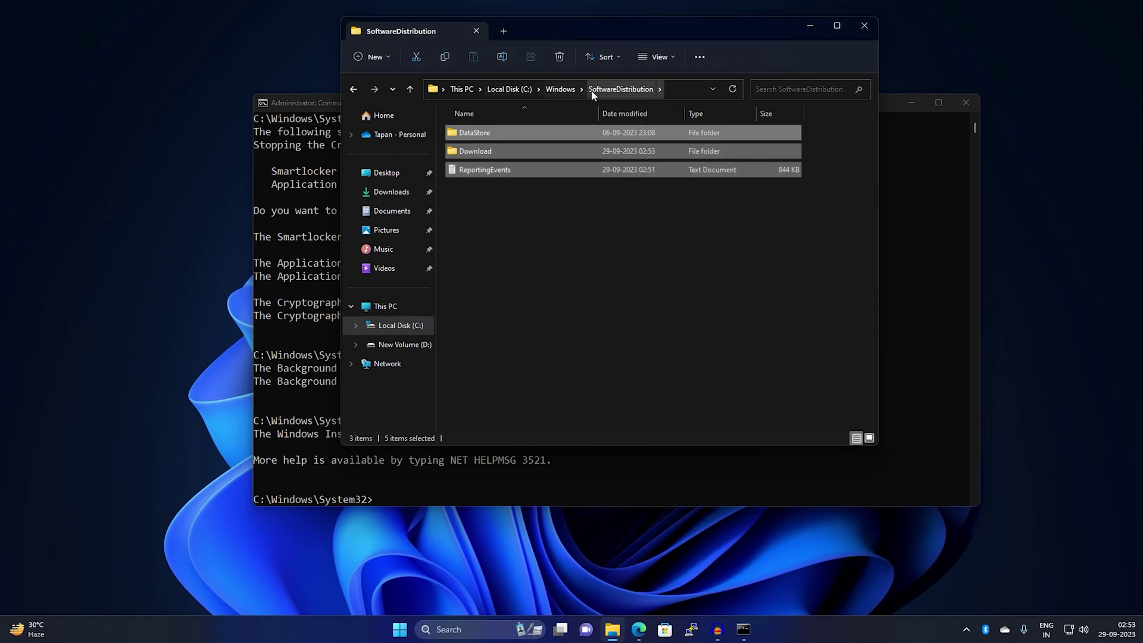
Step: Close File Explorer and start the Windows Update service with net start wuauserv
{"action": "left_click", "coordinate": [865, 26]}
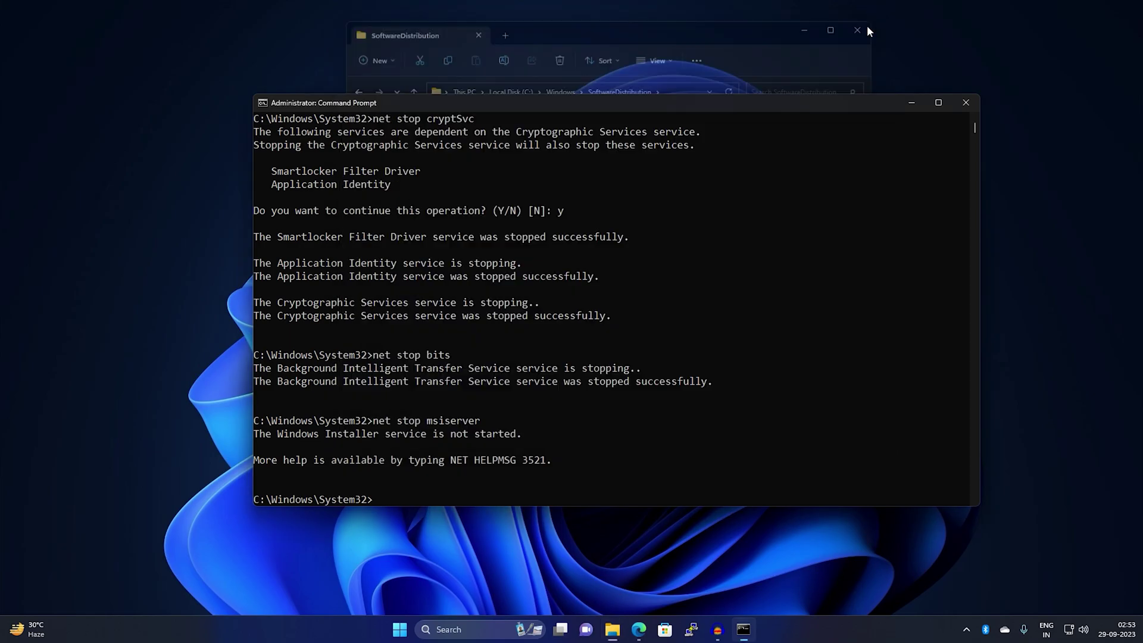
{"action": "scroll", "coordinate": [617, 374], "scroll_direction": "down", "scroll_amount": 3}
{"action": "scroll", "coordinate": [617, 380], "scroll_direction": "down", "scroll_amount": 1}
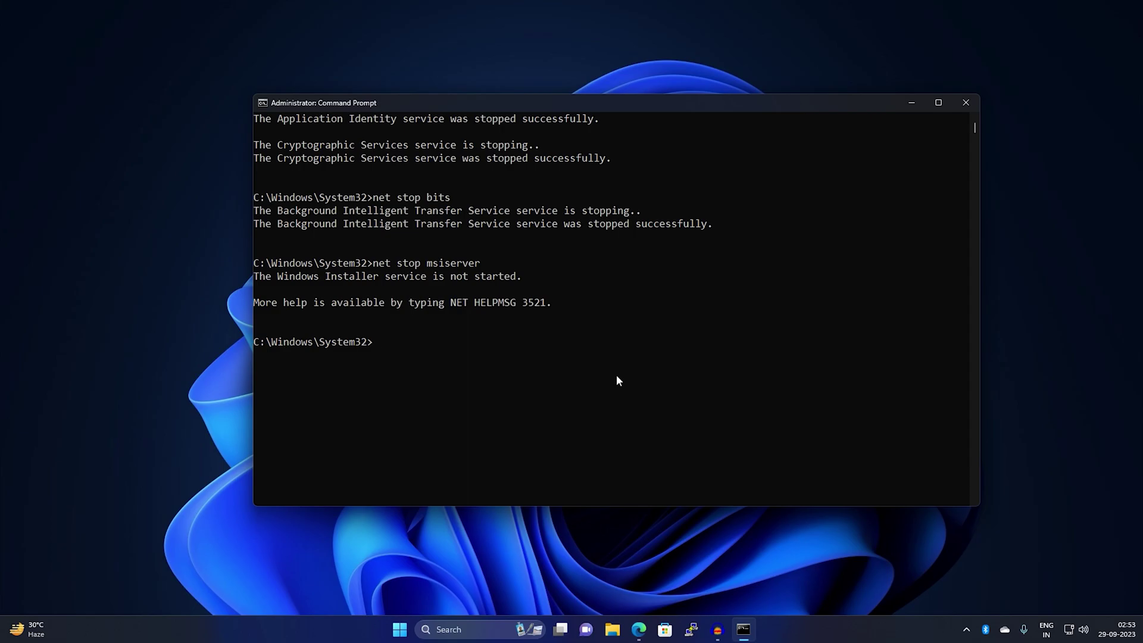
{"action": "type", "text": "ne"}
{"action": "type", "text": "t st"}
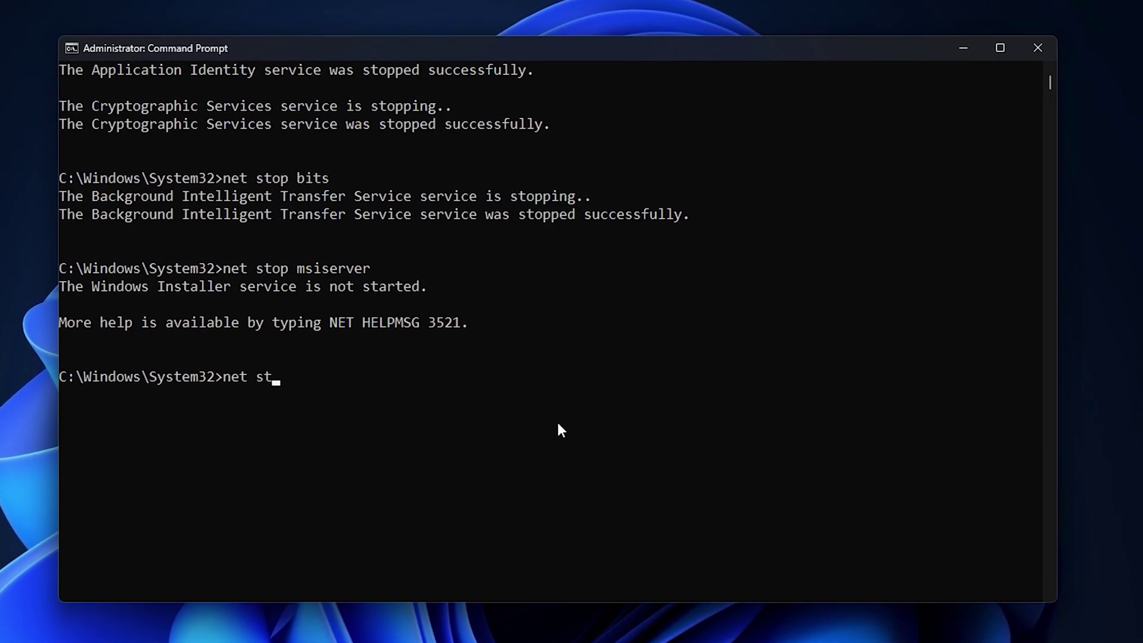
{"action": "type", "text": "art wuauserv"}
{"action": "key", "text": "Return"}
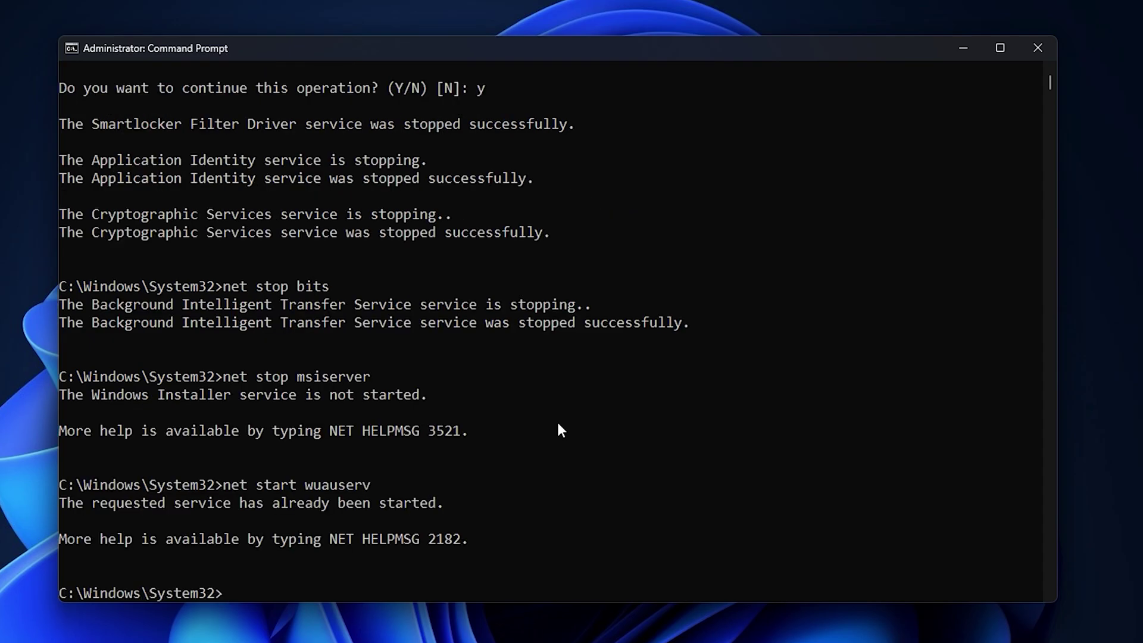
Step: Start Cryptographic Services with net start cryptSvc
{"action": "scroll", "coordinate": [505, 466], "scroll_direction": "down", "scroll_amount": 2}
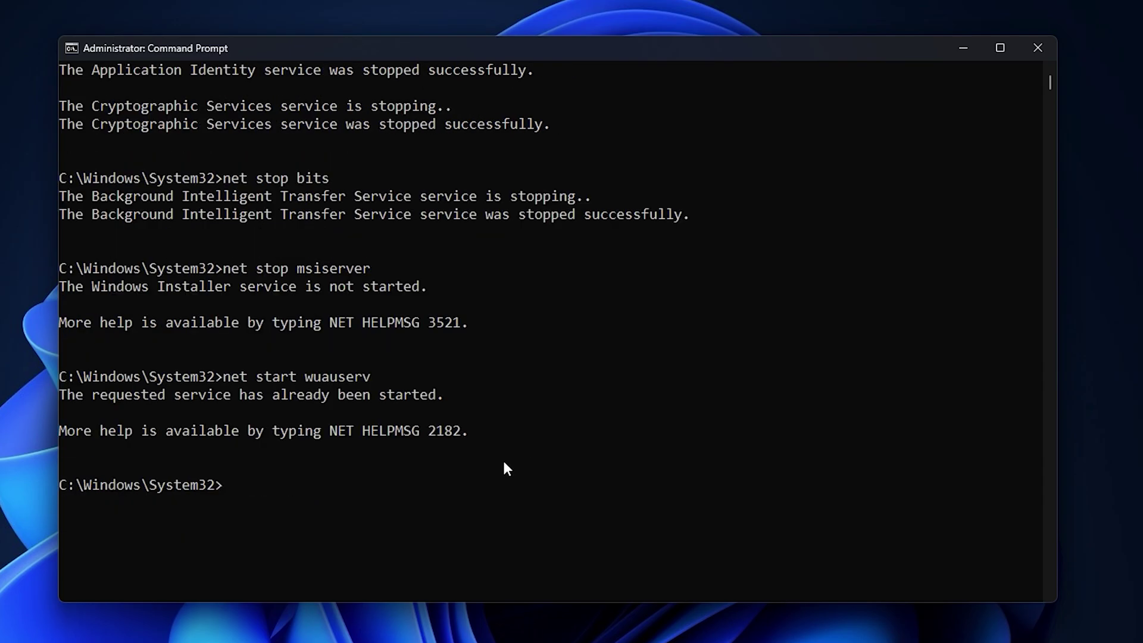
{"action": "key", "text": "Up"}
{"action": "key", "text": "BackSpace"}
{"action": "key", "text": "BackSpace"}
{"action": "key", "text": "BackSpace"}
{"action": "key", "text": "BackSpace"}
{"action": "key", "text": "BackSpace"}
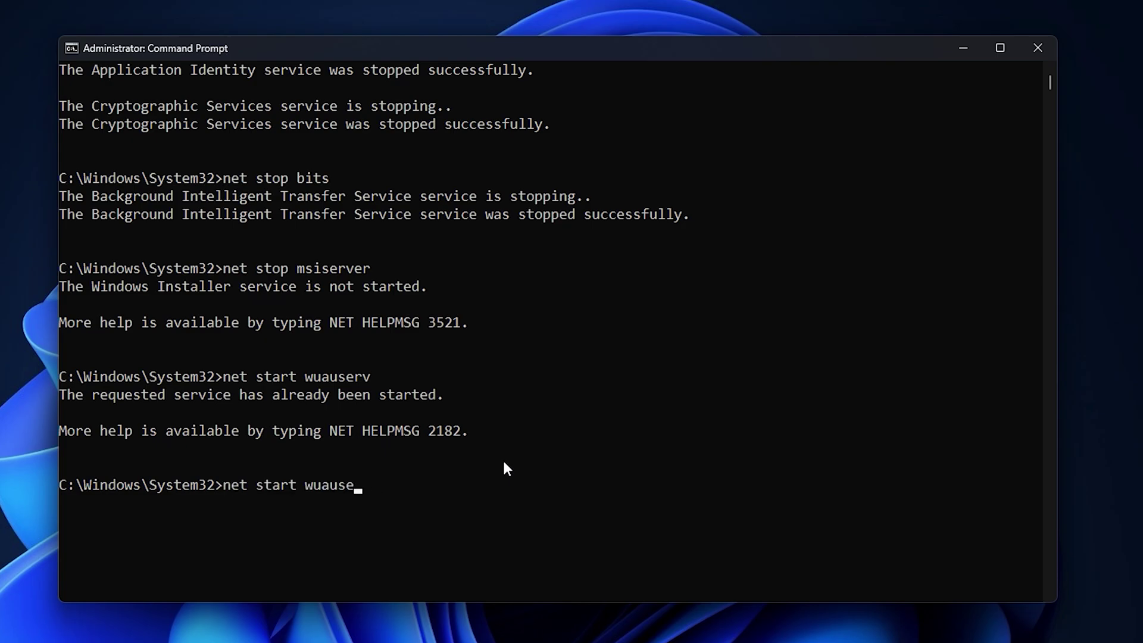
{"action": "key", "text": "BackSpace"}
{"action": "key", "text": "BackSpace"}
{"action": "key", "text": "BackSpace"}
{"action": "type", "text": "s"}
{"action": "key", "text": "BackSpace"}
{"action": "type", "text": "cryptSvc"}
{"action": "key", "text": "Return"}
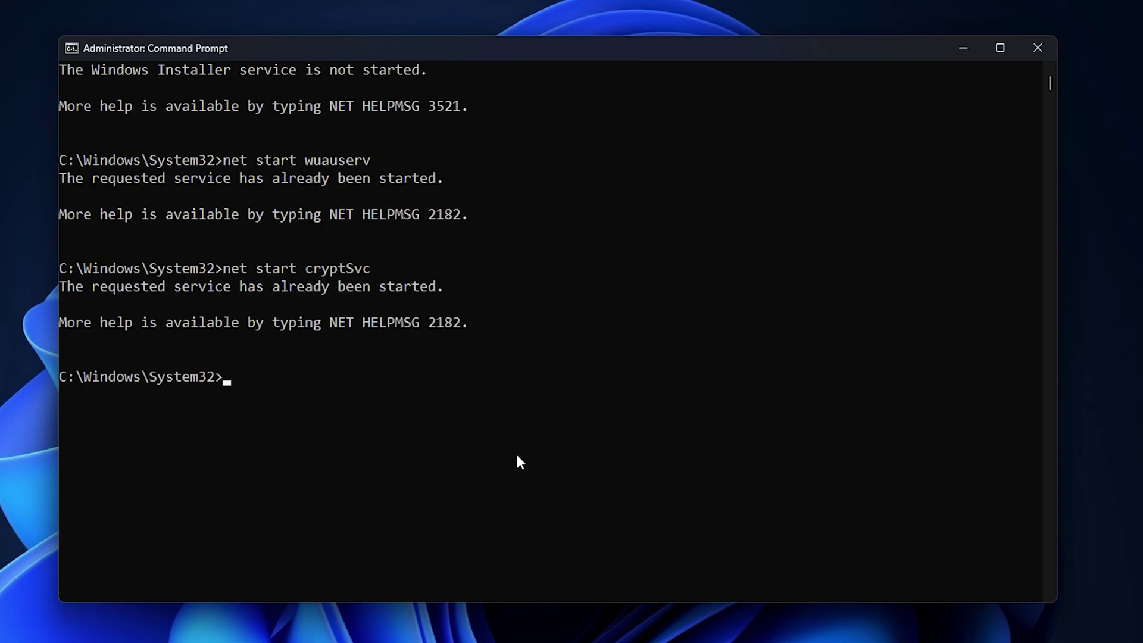
Step: Start BITS and Windows Installer with net start bits and net start msiserver
{"action": "key", "text": "Up"}
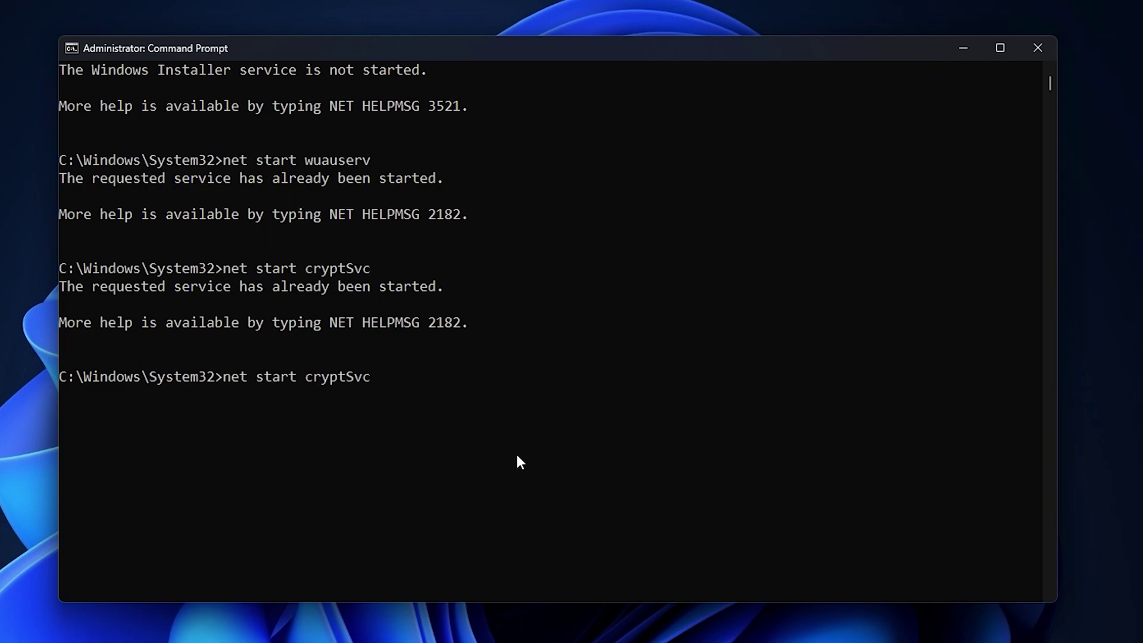
{"action": "key", "text": "BackSpace"}
{"action": "key", "text": "BackSpace"}
{"action": "key", "text": "BackSpace"}
{"action": "key", "text": "BackSpace"}
{"action": "key", "text": "BackSpace"}
{"action": "key", "text": "BackSpace"}
{"action": "key", "text": "BackSpace"}
{"action": "key", "text": "BackSpace"}
{"action": "type", "text": "bits"}
{"action": "key", "text": "Return"}
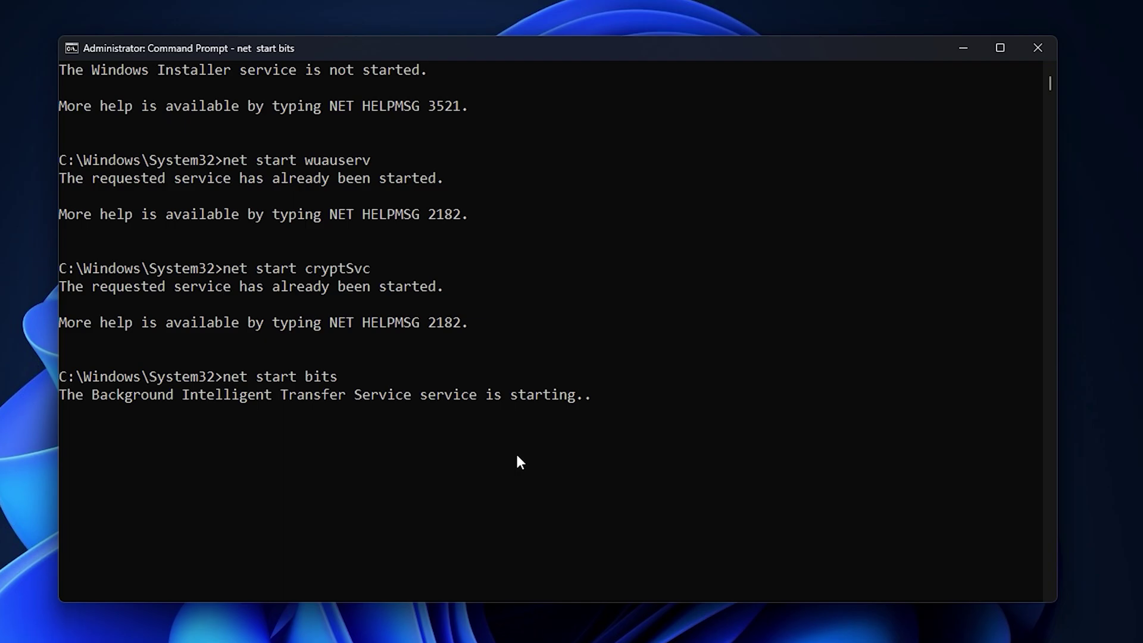
{"action": "key", "text": "Up"}
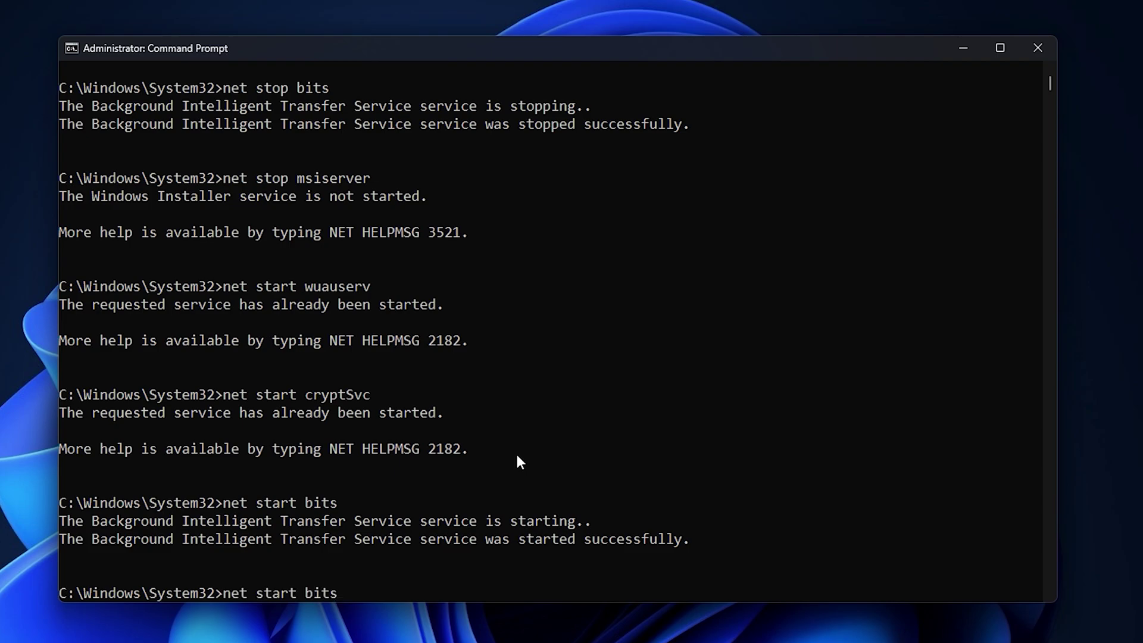
{"action": "scroll", "coordinate": [517, 464], "scroll_direction": "down", "scroll_amount": 3}
{"action": "key", "text": "BackSpace"}
{"action": "key", "text": "BackSpace"}
{"action": "key", "text": "BackSpace"}
{"action": "key", "text": "BackSpace"}
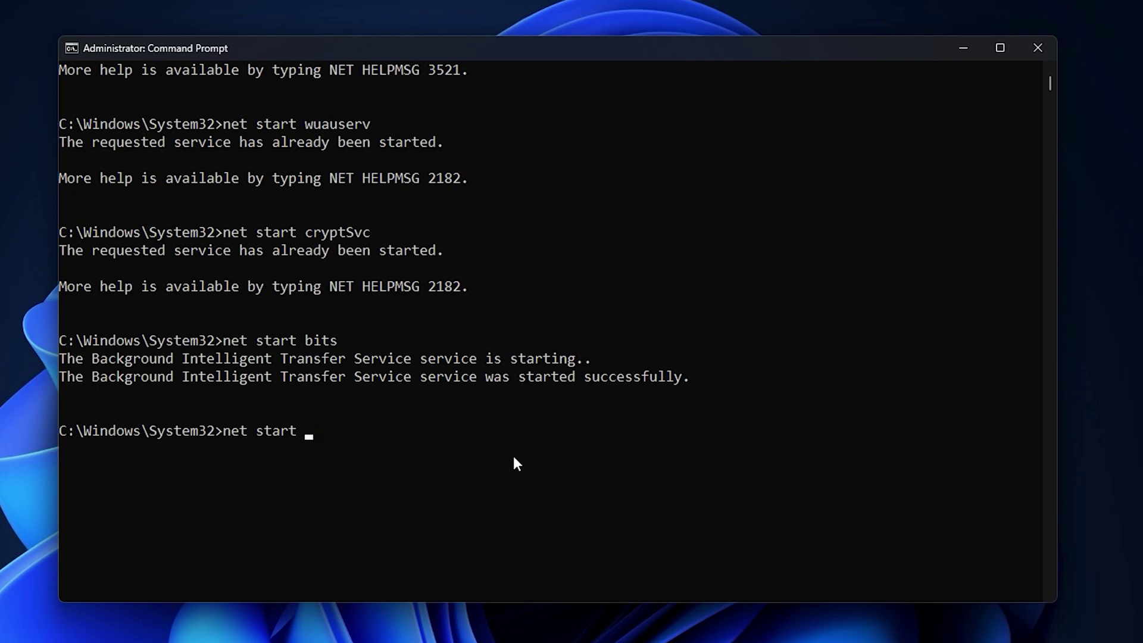
{"action": "type", "text": "msiserver"}
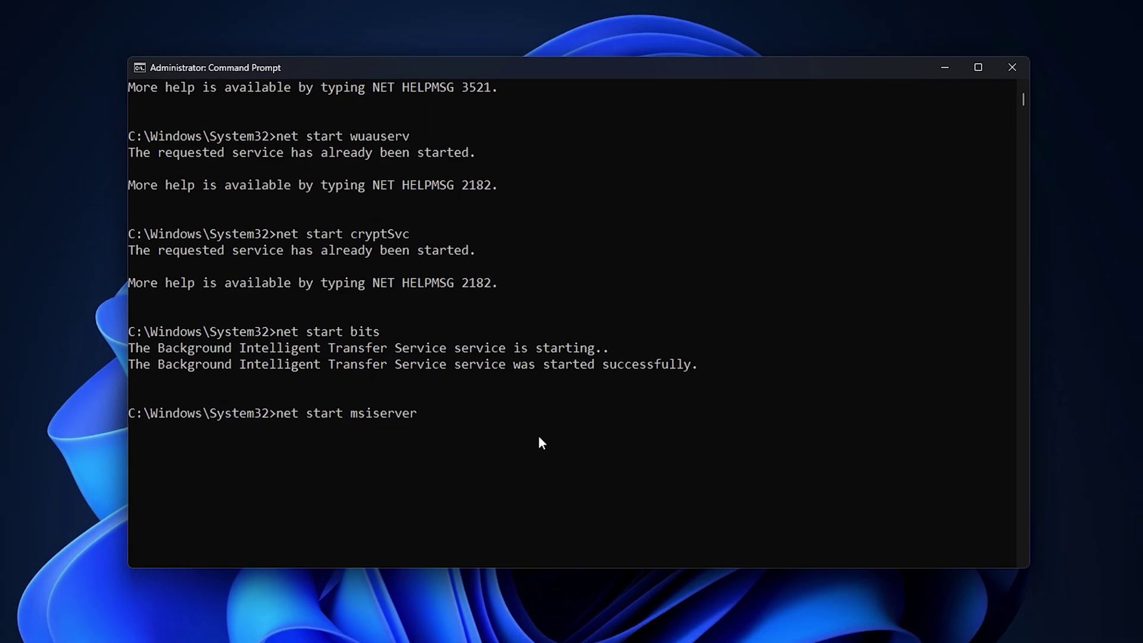
{"action": "key", "text": "Return"}
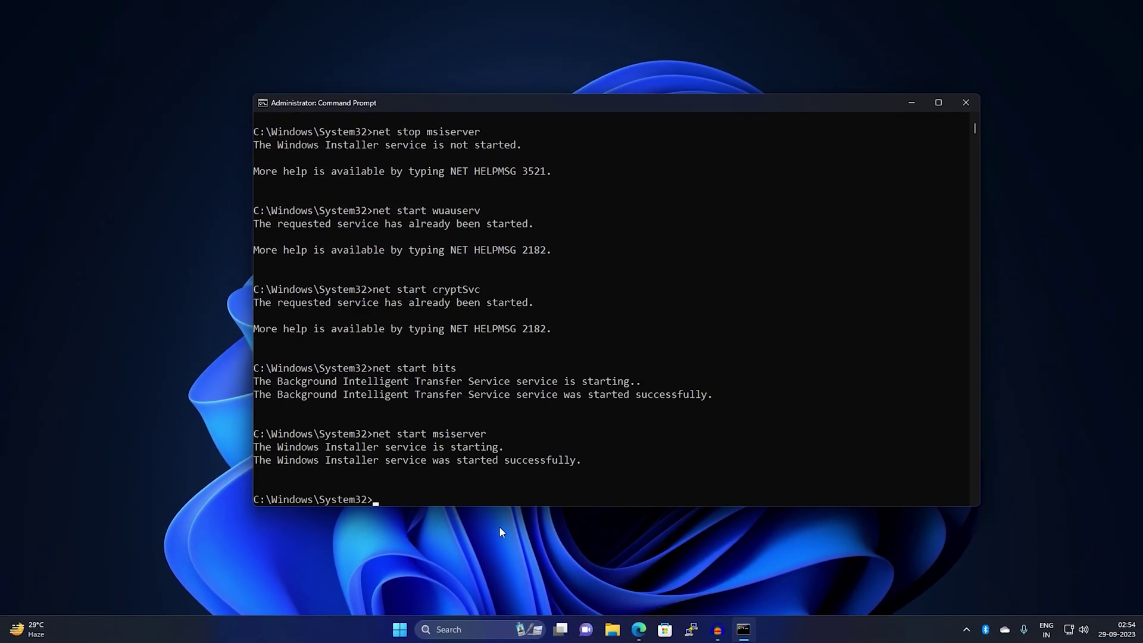
Step: In Settings > Windows Update, start downloading the 2023-09 Cumulative Update KB5030310 via Download & install all
{"action": "right_click", "coordinate": [402, 628]}
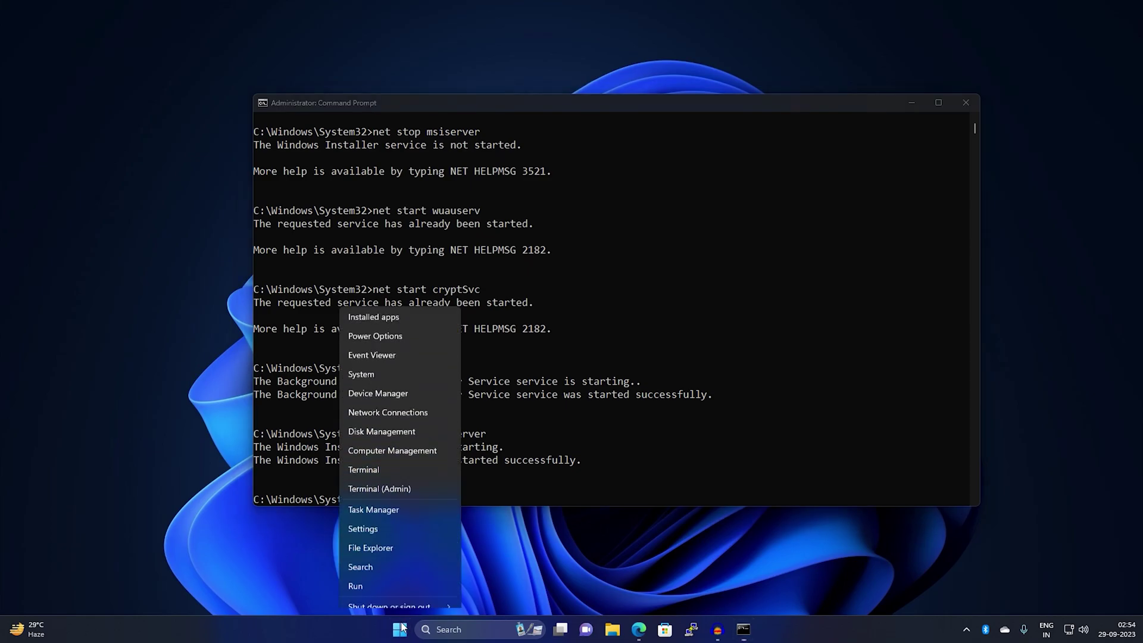
{"action": "left_click", "coordinate": [391, 503]}
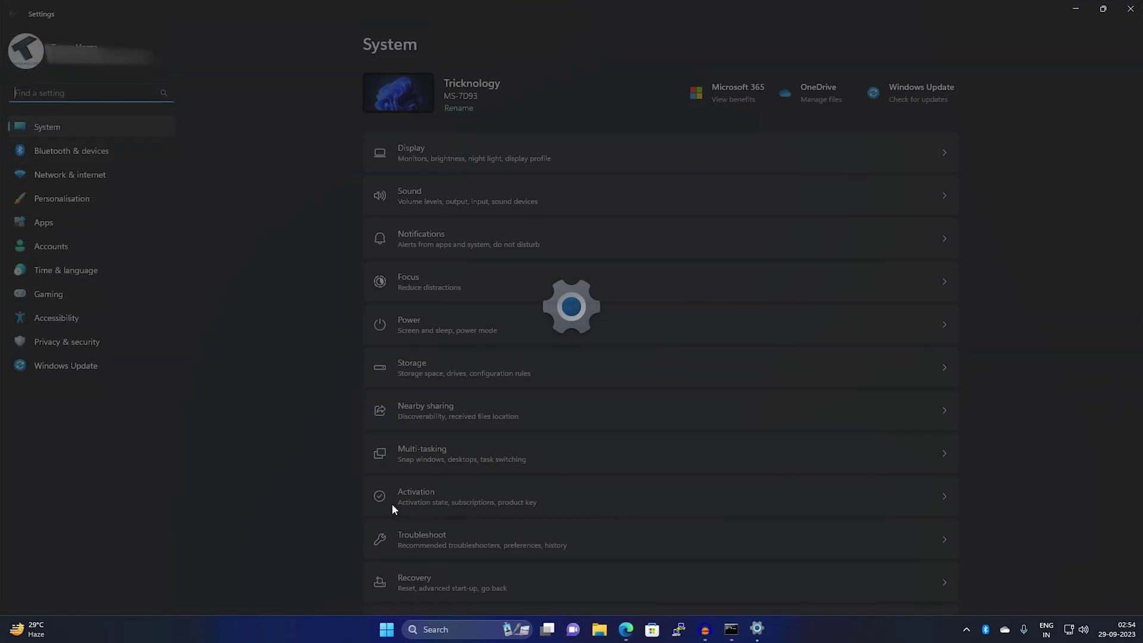
{"action": "left_click", "coordinate": [98, 373]}
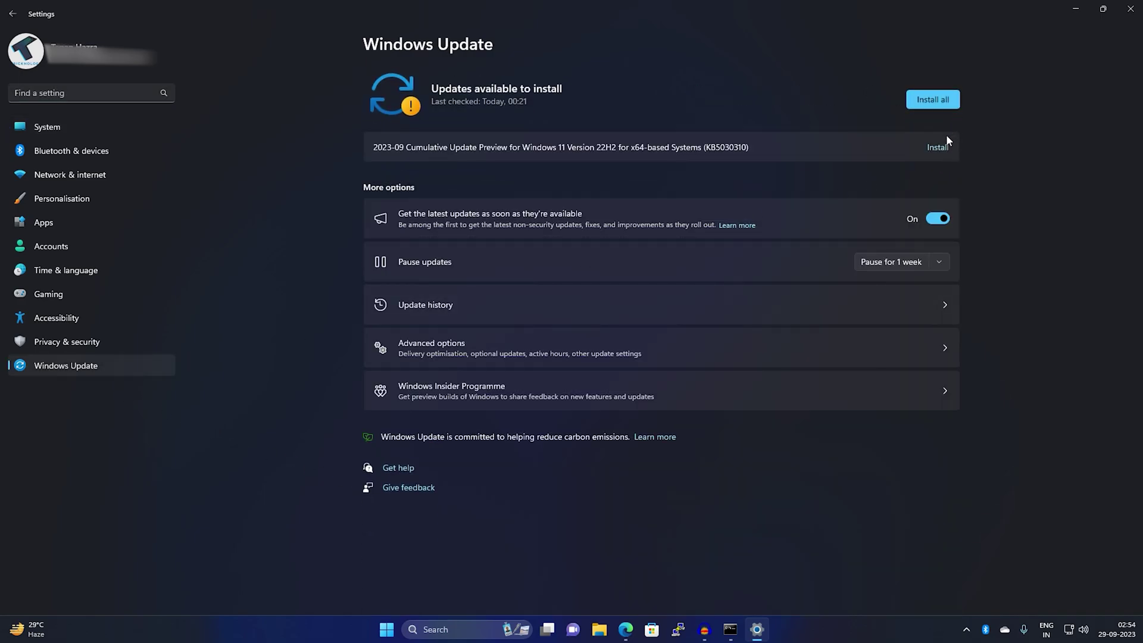
{"action": "left_click", "coordinate": [946, 143]}
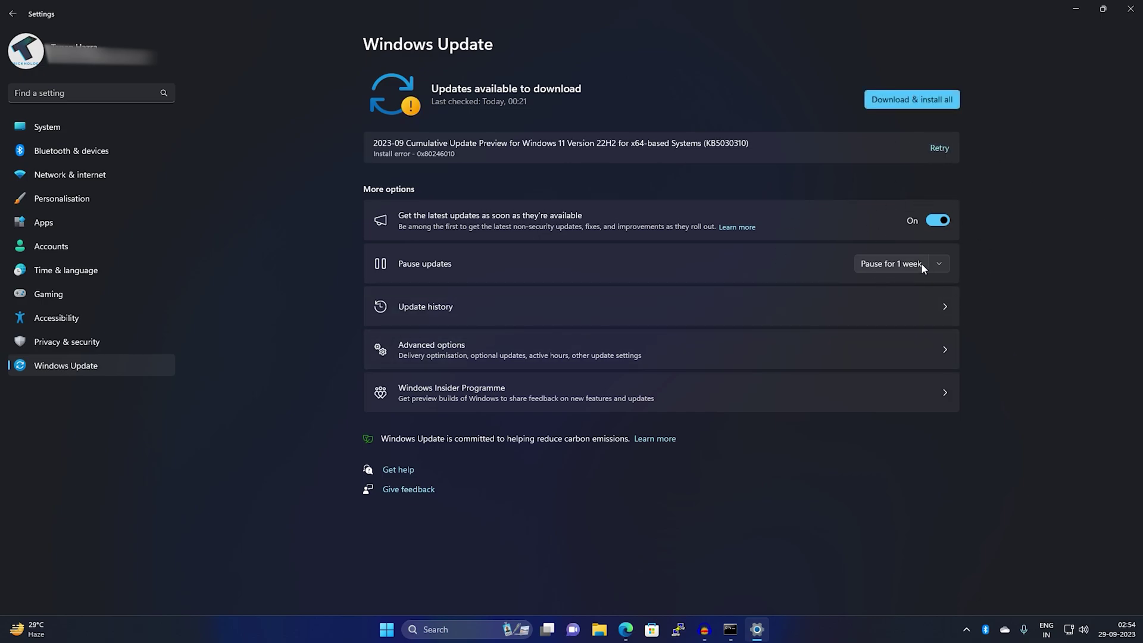
{"action": "left_click", "coordinate": [918, 106]}
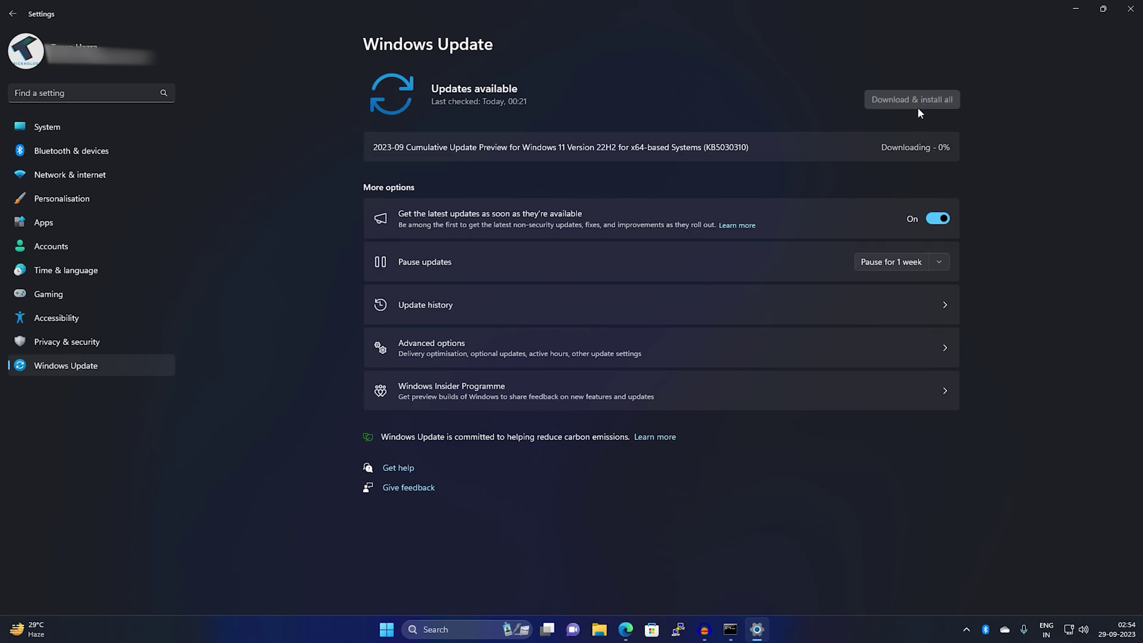